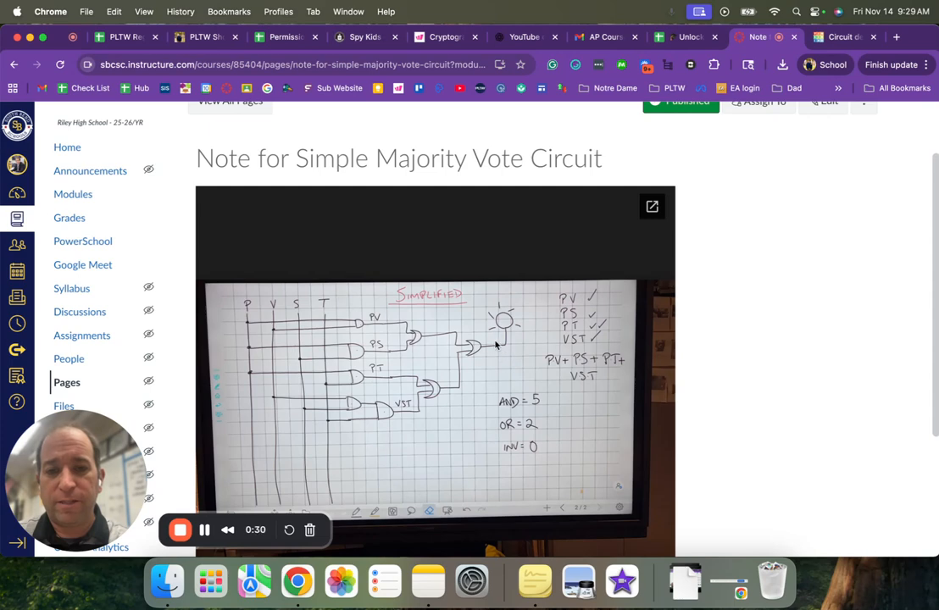
In the Tinkercad circuit, route an orange wire around the breadboard's outer edge from column 6, row a, to column 1, row j.
click(834, 37)
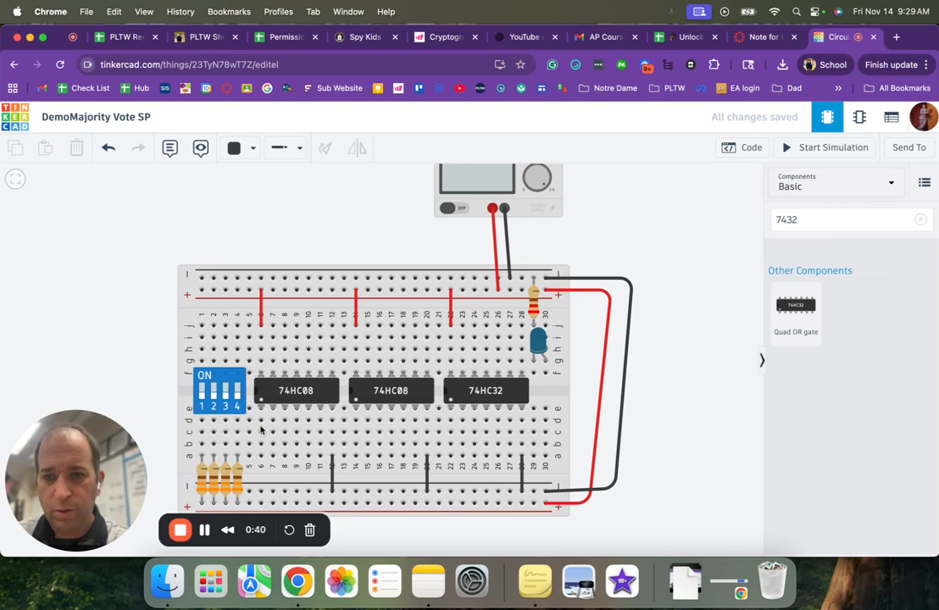
click(261, 456)
click(159, 455)
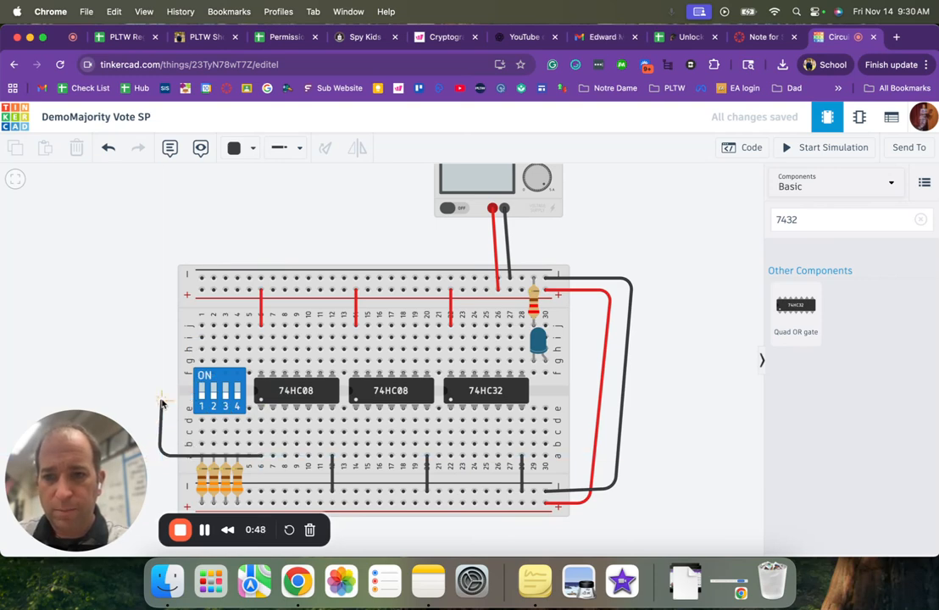
click(158, 332)
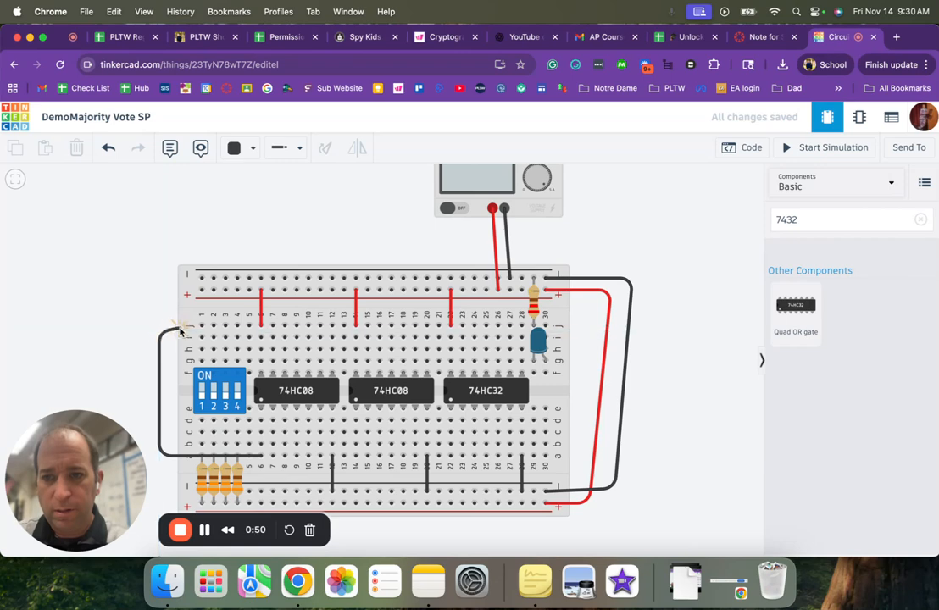
click(202, 327)
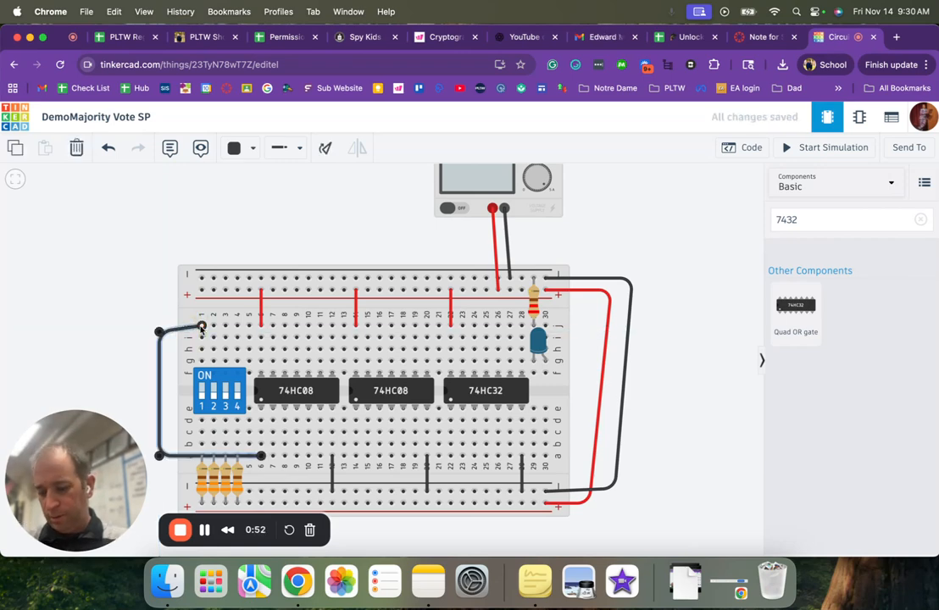
click(236, 148)
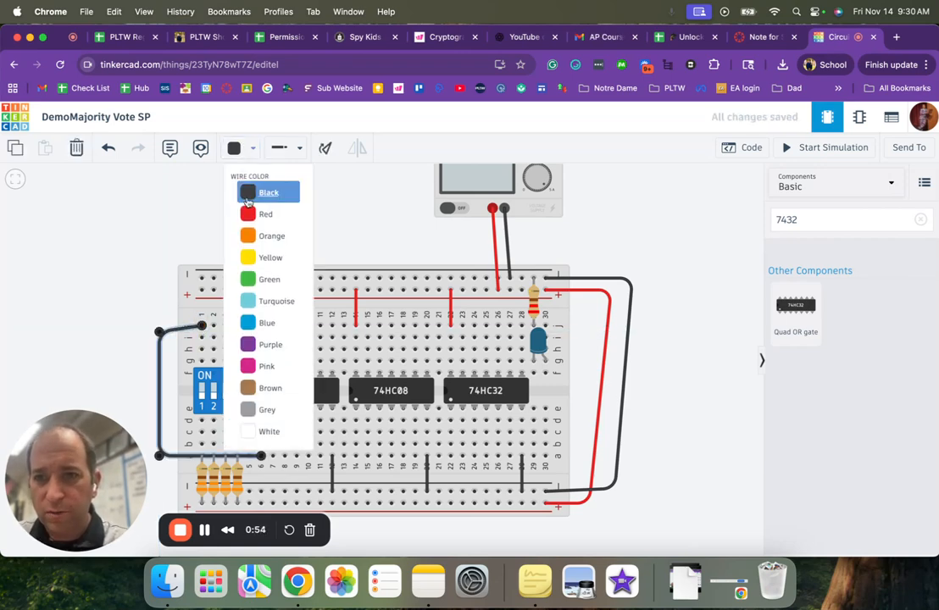
click(250, 236)
click(152, 282)
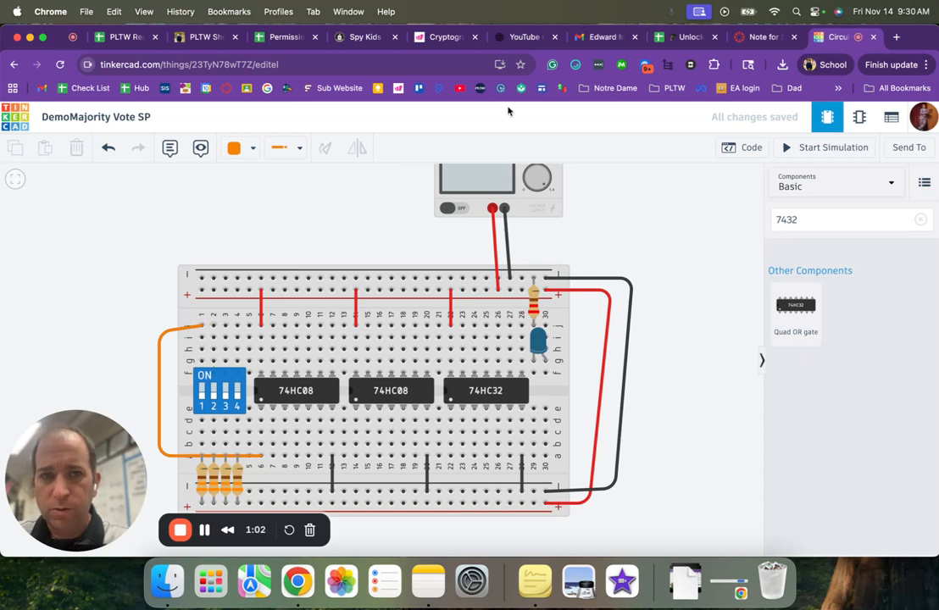
Check the PV gate in the circuit note and route an orange wire from column 2, row j, to column 7, row a.
click(757, 38)
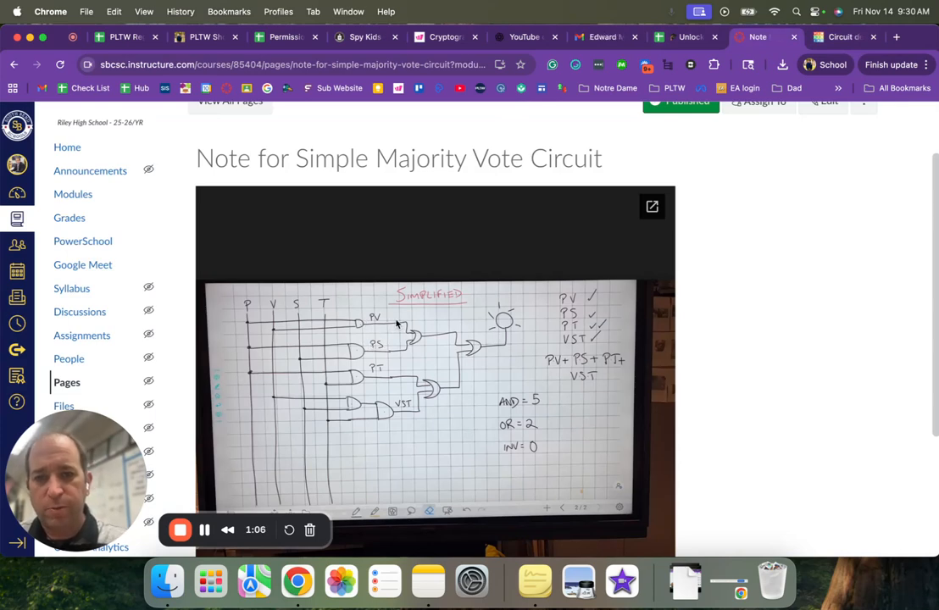
click(835, 37)
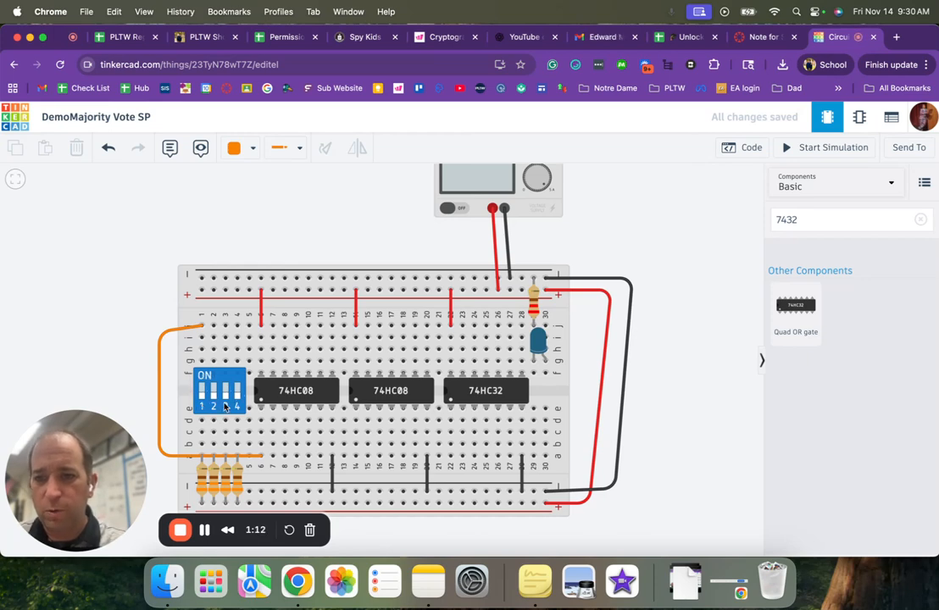
click(214, 324)
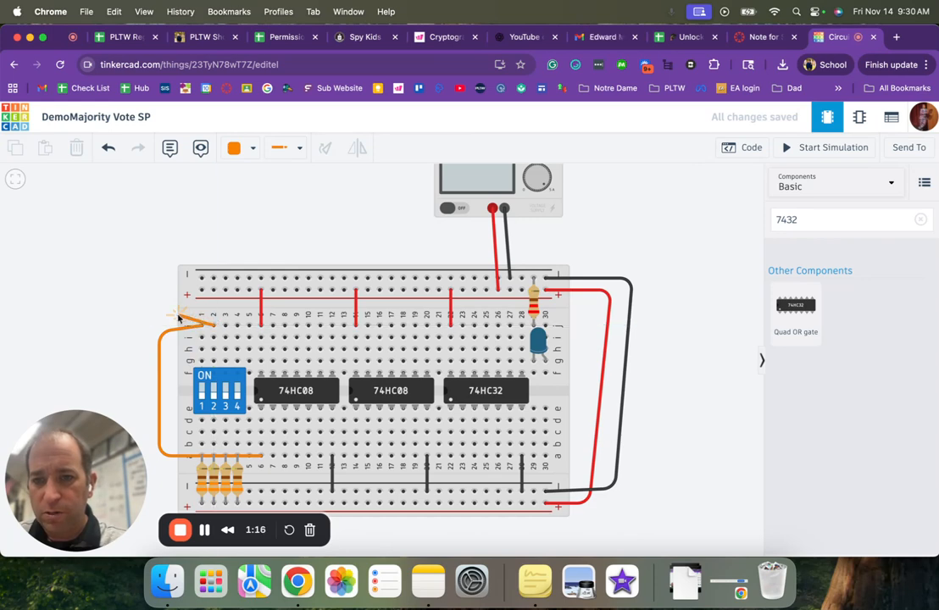
click(152, 317)
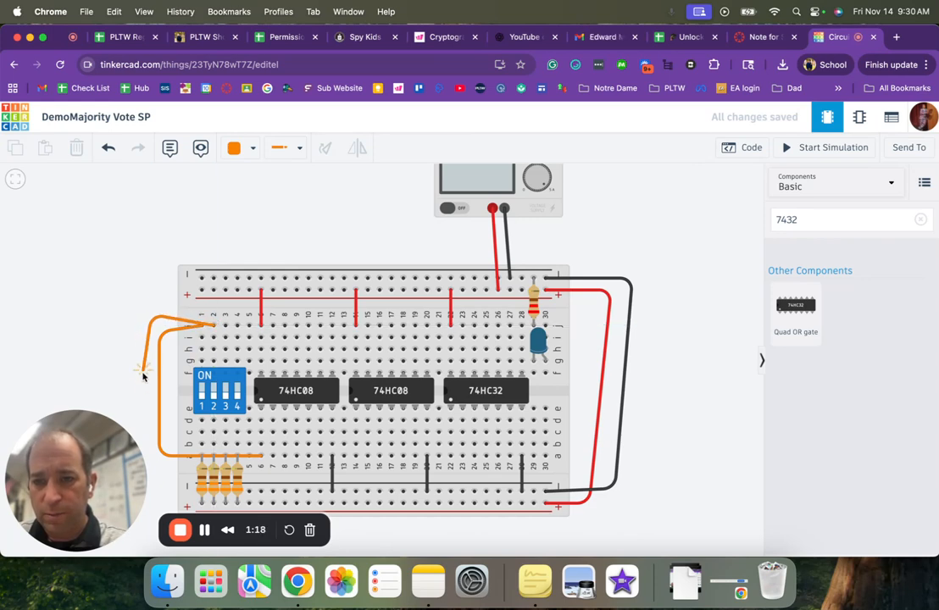
click(151, 442)
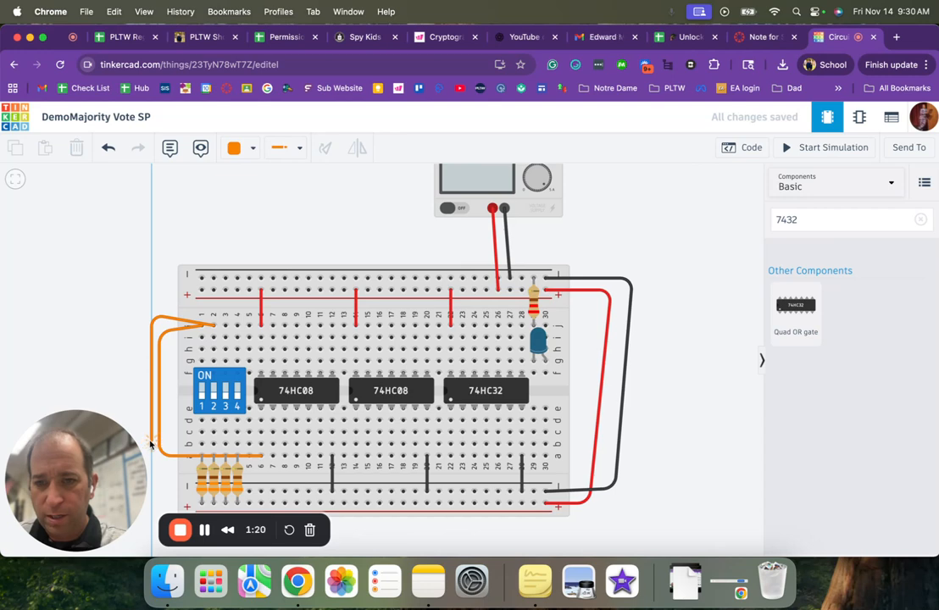
click(272, 456)
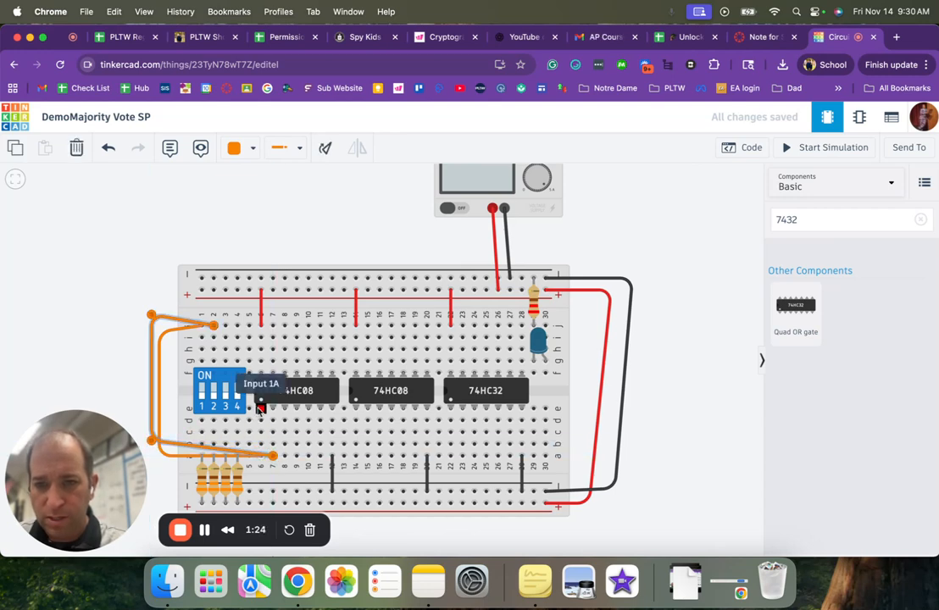
Wire the first AND output at column 8, row a, to the LED at column 30, row f, and simulate it by toggling the DIP switches.
click(285, 457)
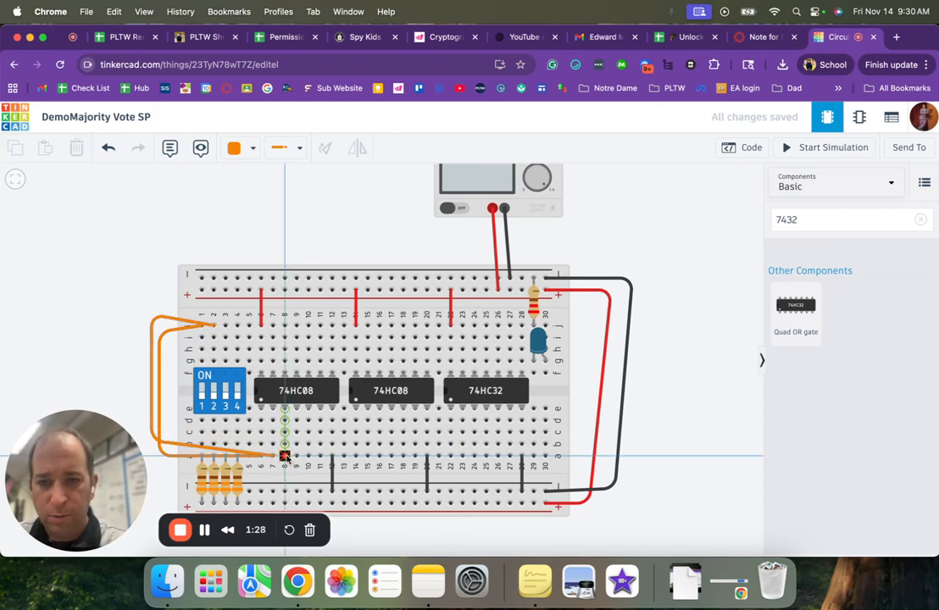
click(545, 374)
click(815, 150)
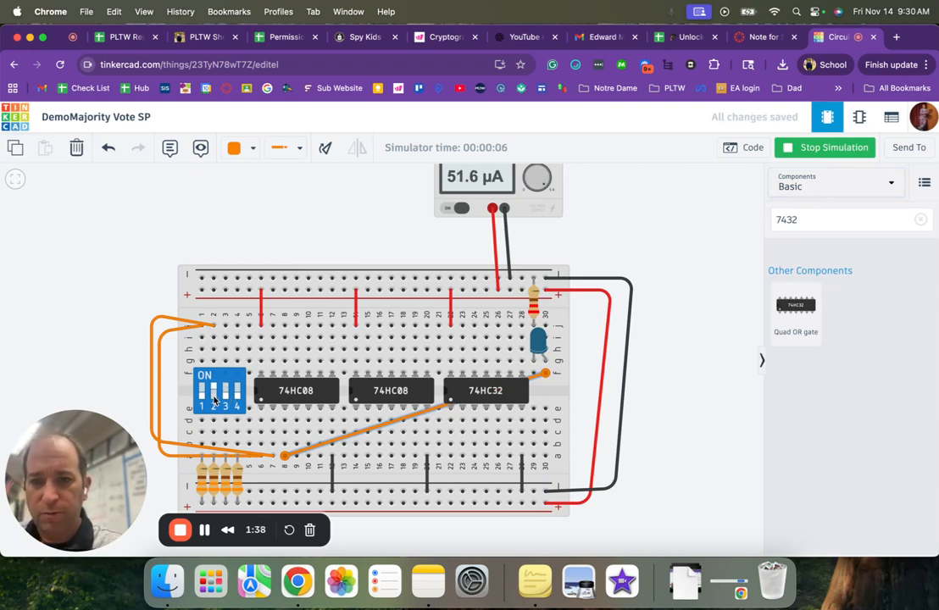
click(201, 398)
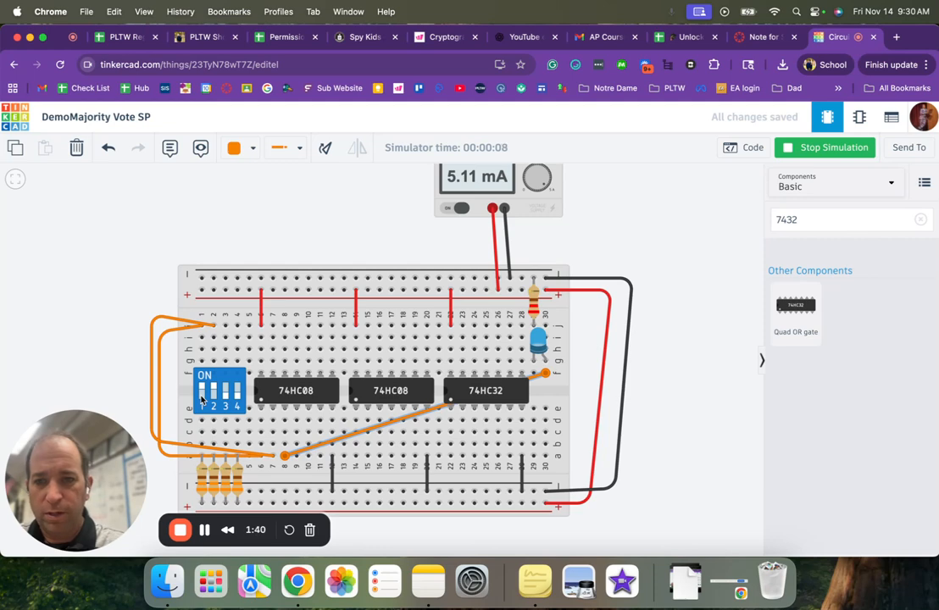
click(201, 399)
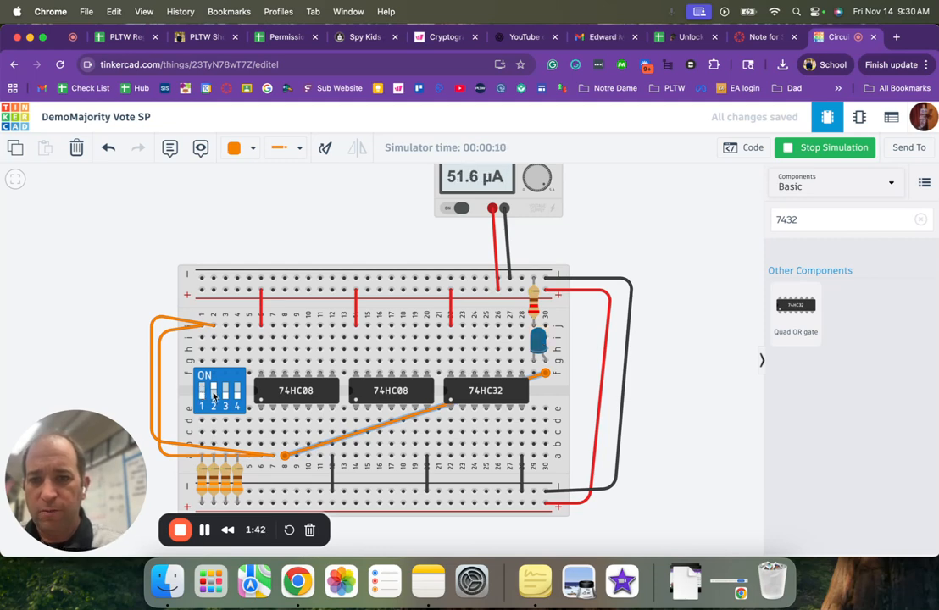
click(214, 398)
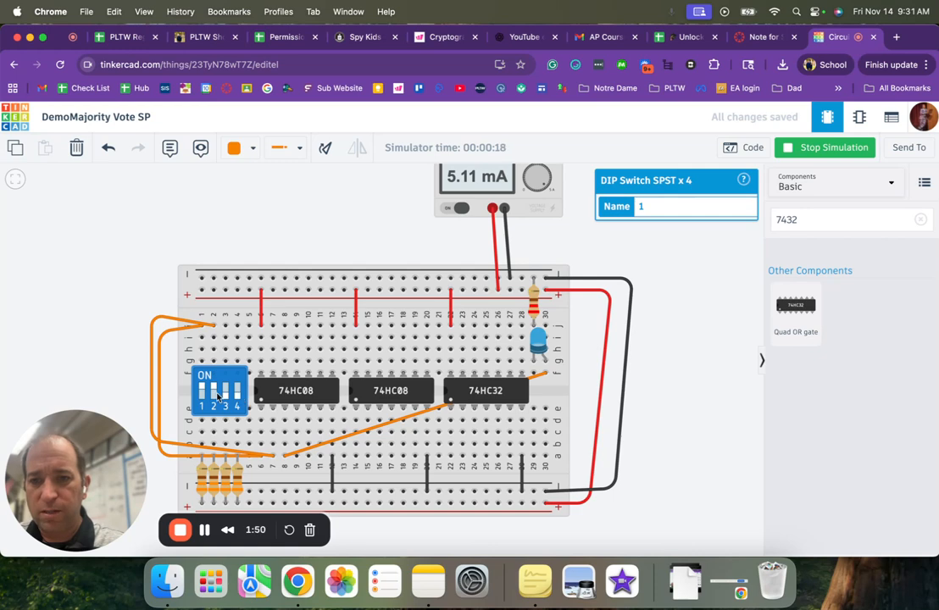
click(203, 396)
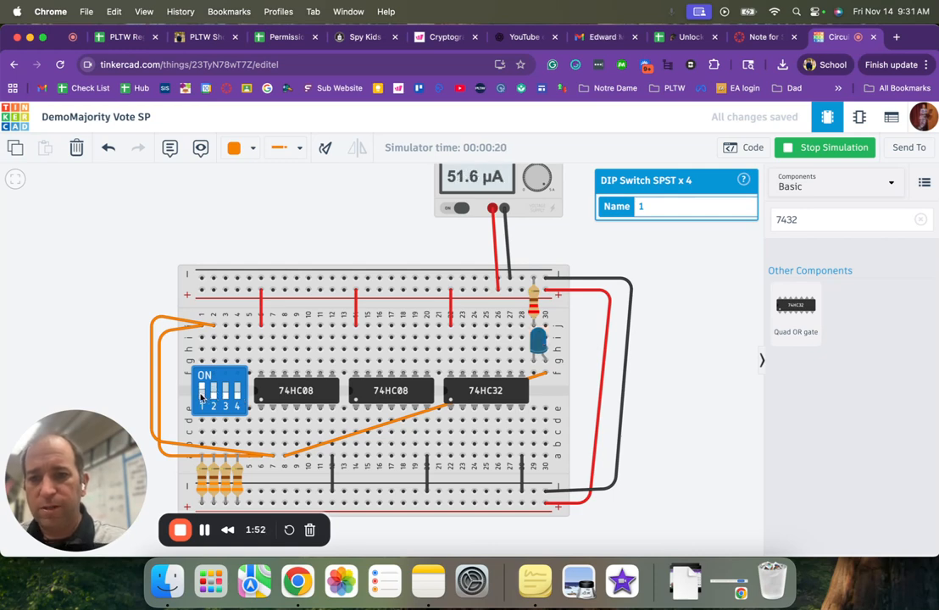
click(214, 394)
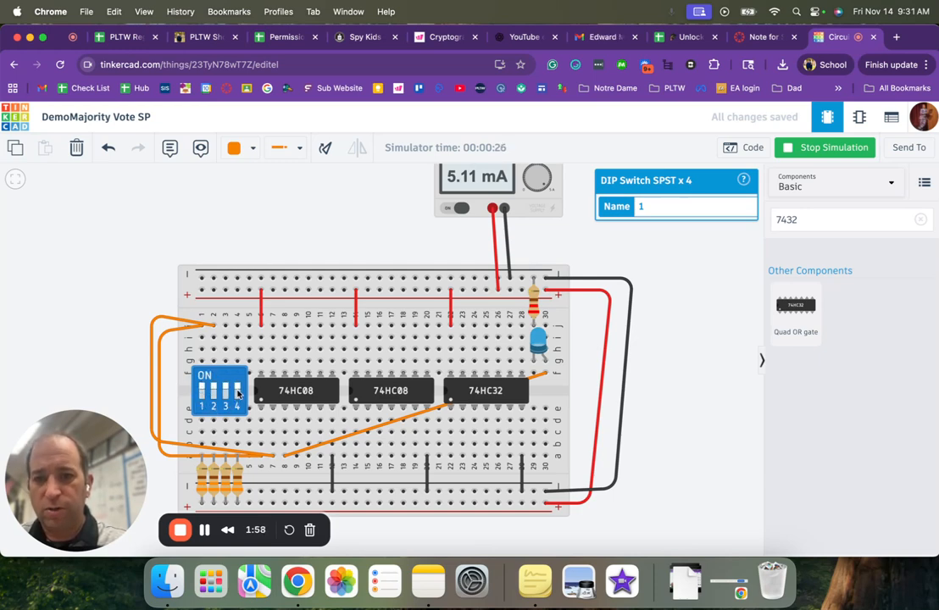
click(227, 392)
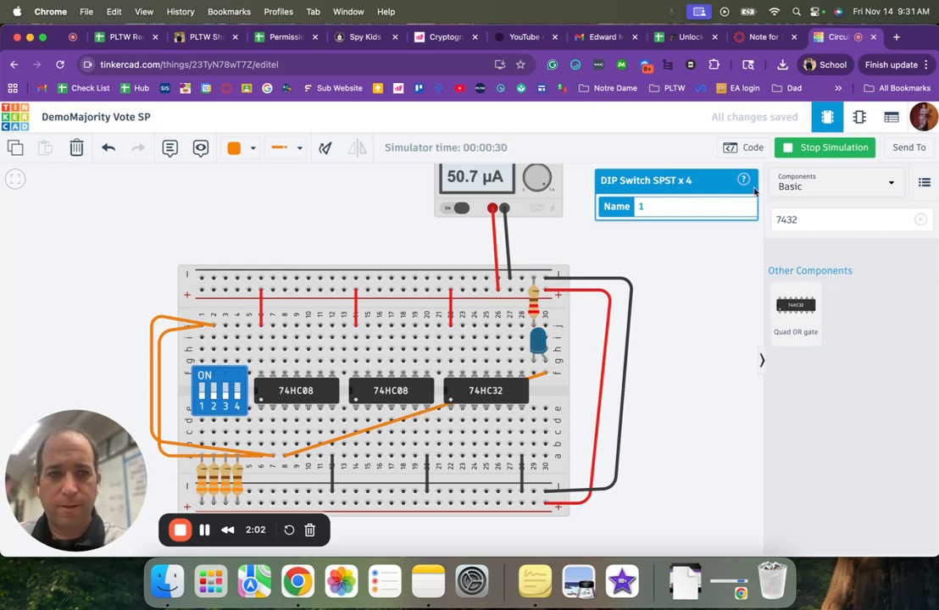
Stop the simulation and delete the test wire between the first AND gate's output and the LED.
click(797, 150)
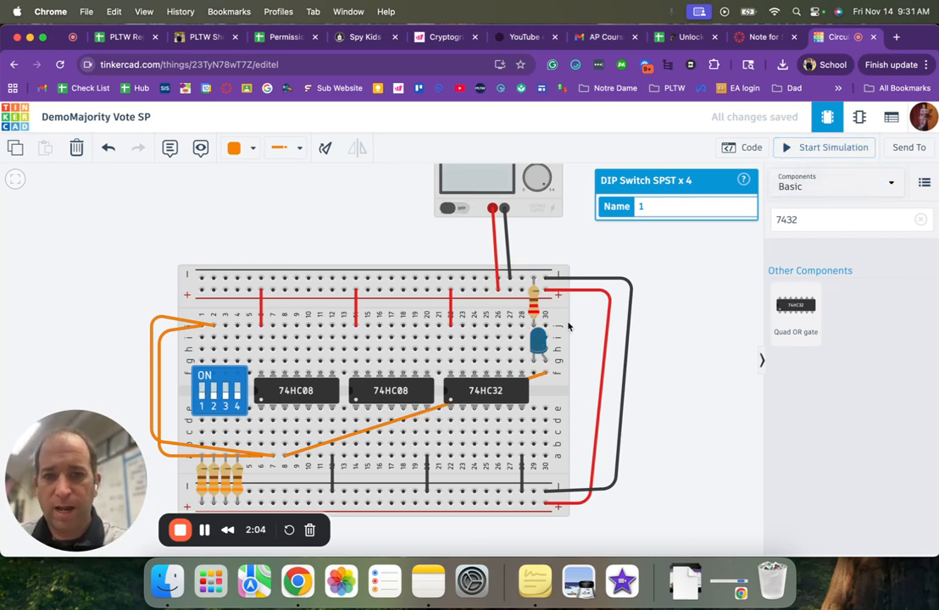
click(441, 411)
key(Delete)
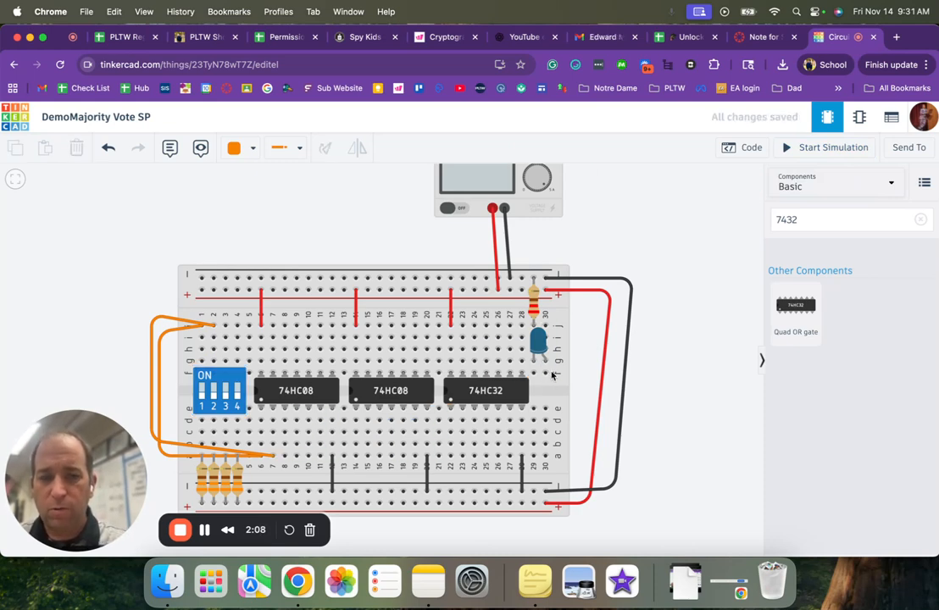
Check the PS gate in the circuit note and route a yellow wire from column 1, row i, to column 9, row a.
click(757, 37)
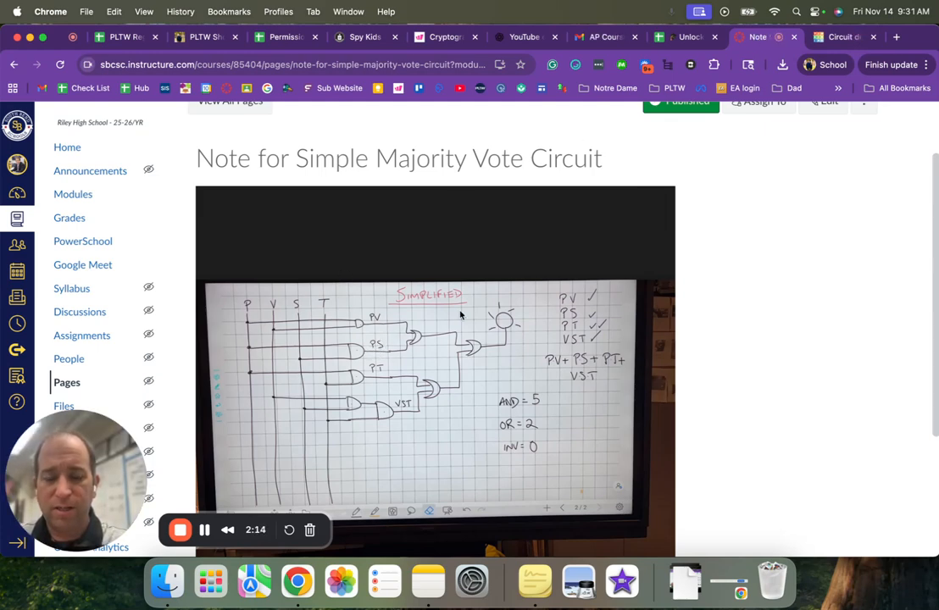
click(837, 41)
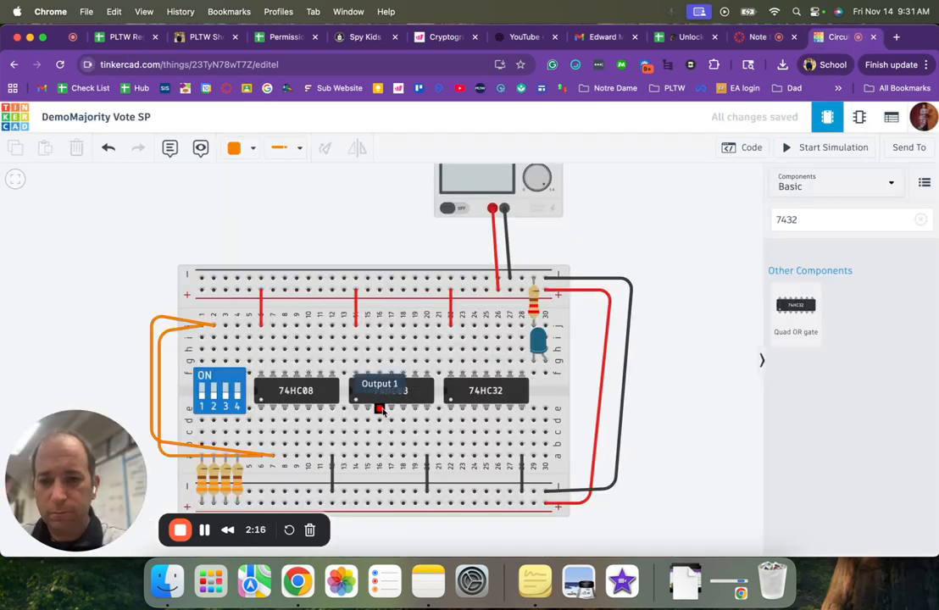
click(202, 338)
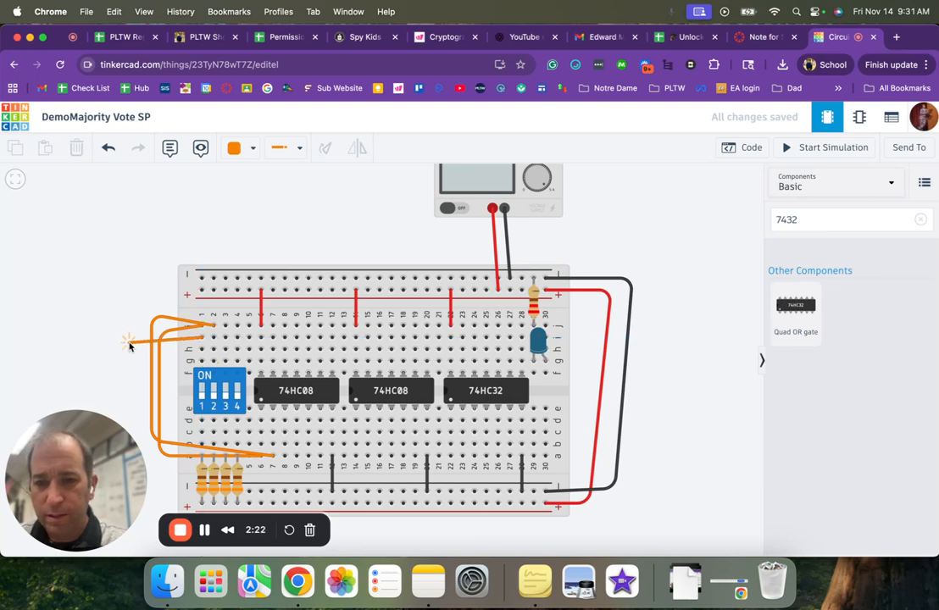
click(129, 345)
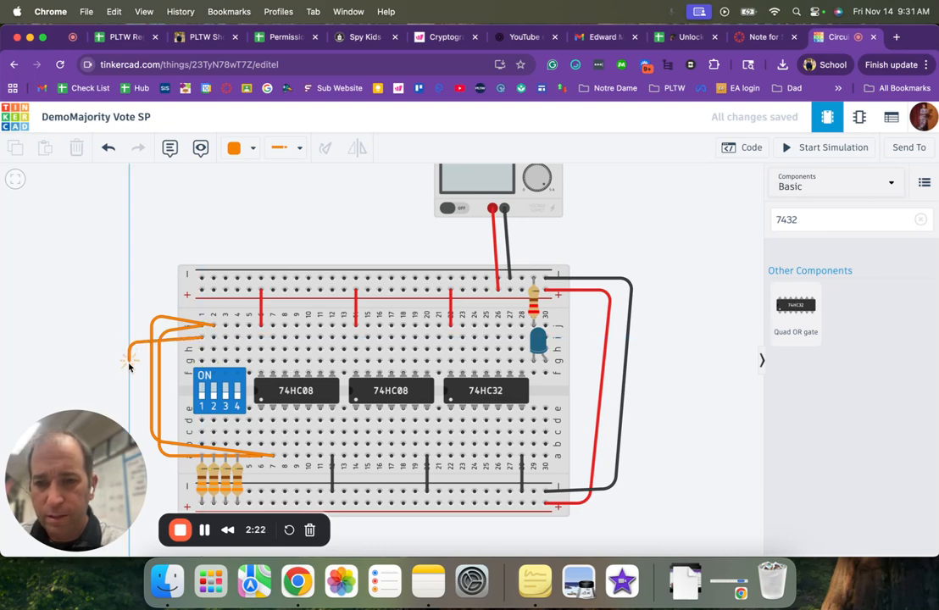
click(156, 468)
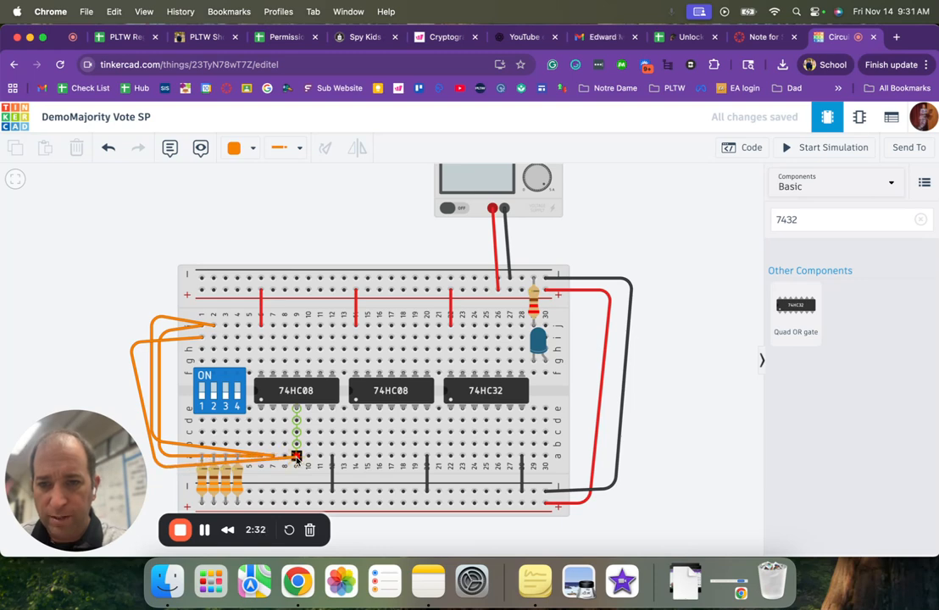
click(296, 458)
click(238, 149)
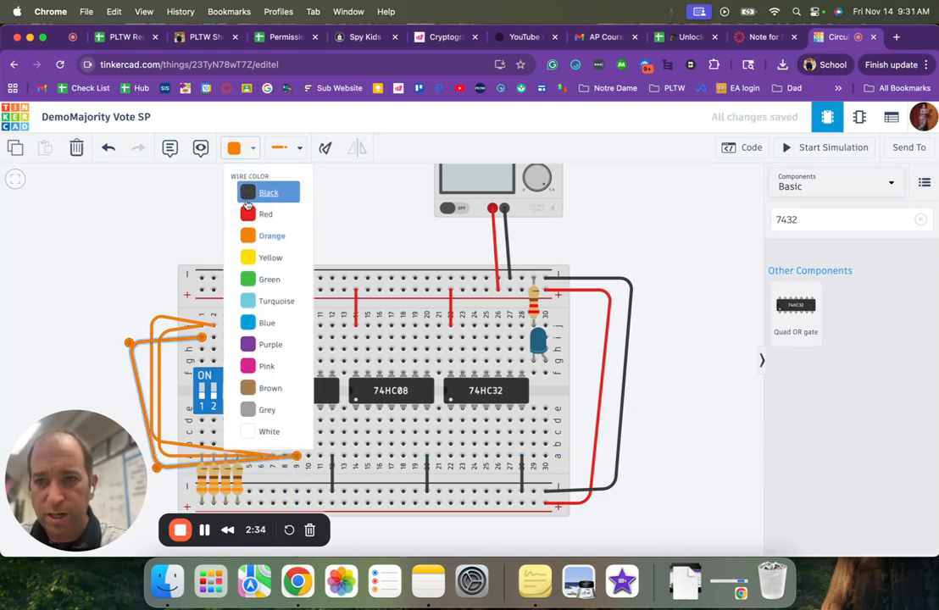
click(264, 257)
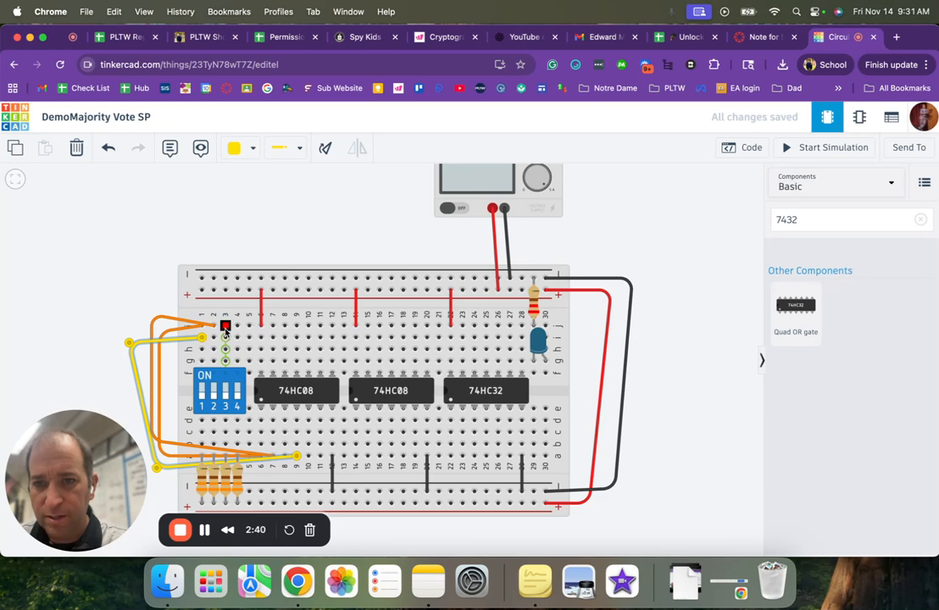
Route a yellow wire around the breadboard's outer edge from column 3, row j, to column 10, row a.
click(225, 328)
click(107, 327)
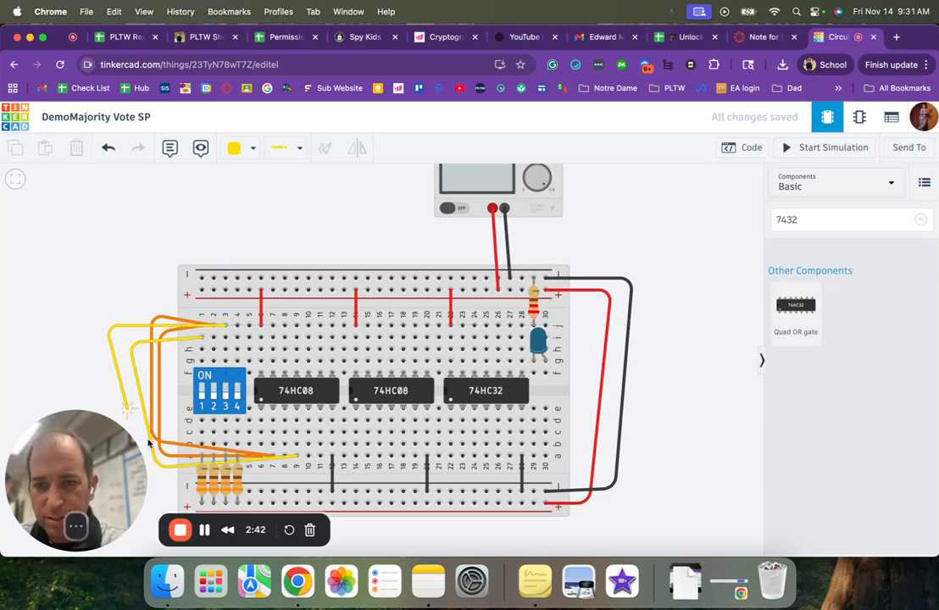
click(156, 484)
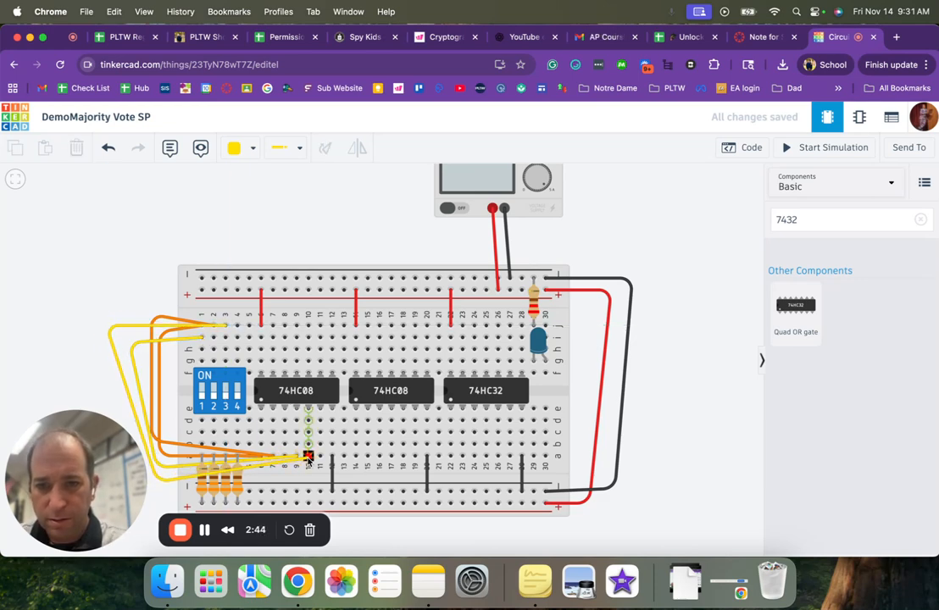
click(307, 457)
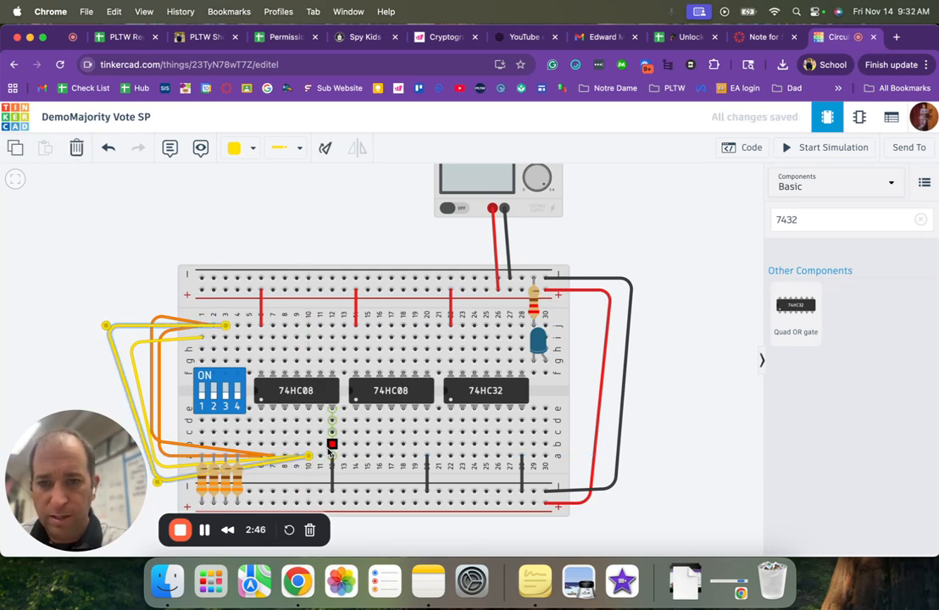
Wire the second AND output at column 11, row d, to the LED at column 30, row f, and simulate it by toggling the DIP switches.
click(319, 419)
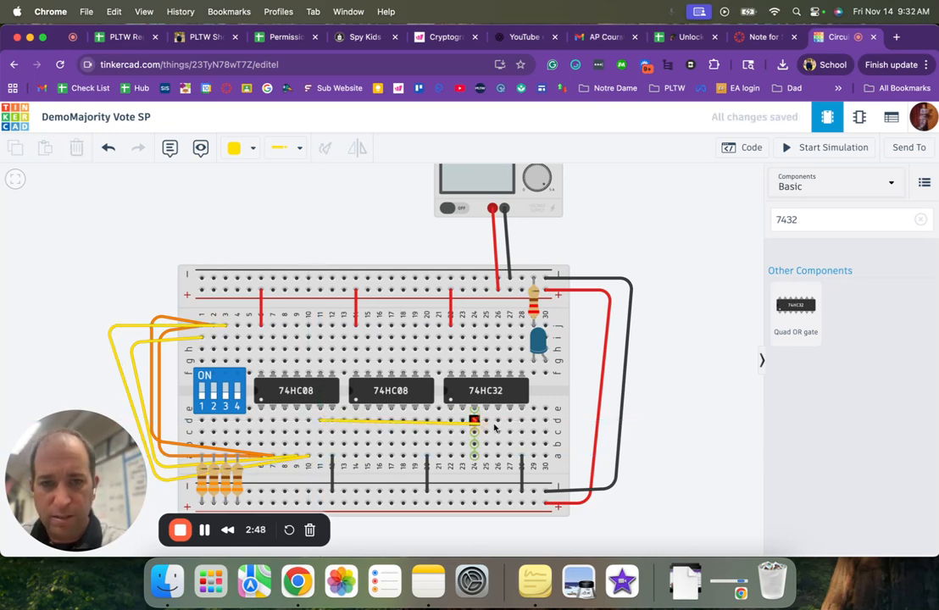
click(545, 374)
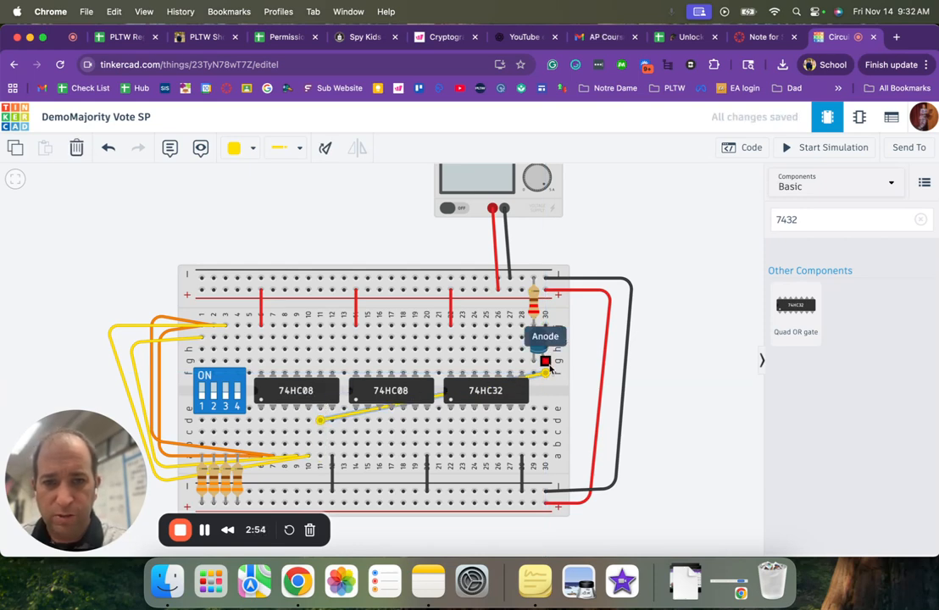
click(811, 145)
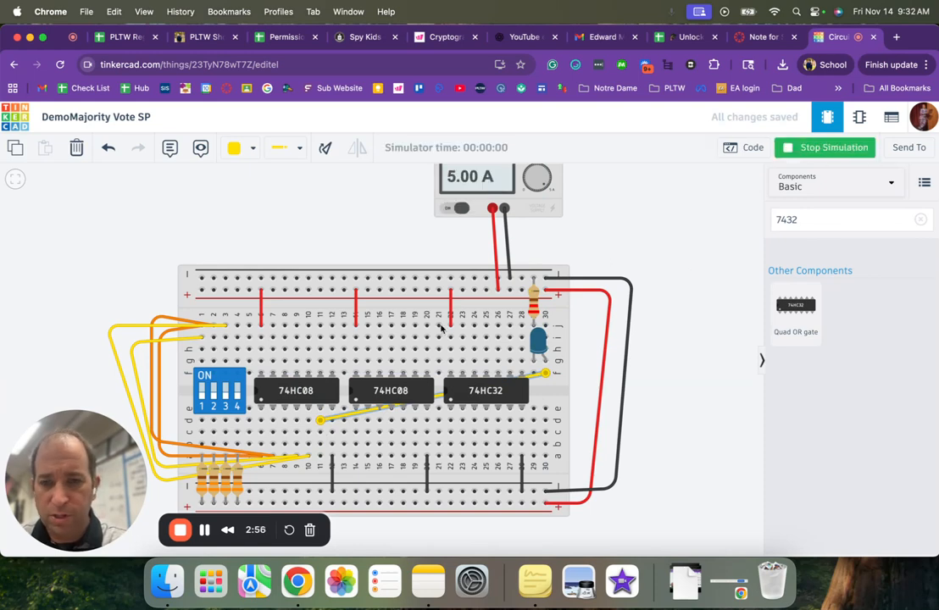
click(225, 395)
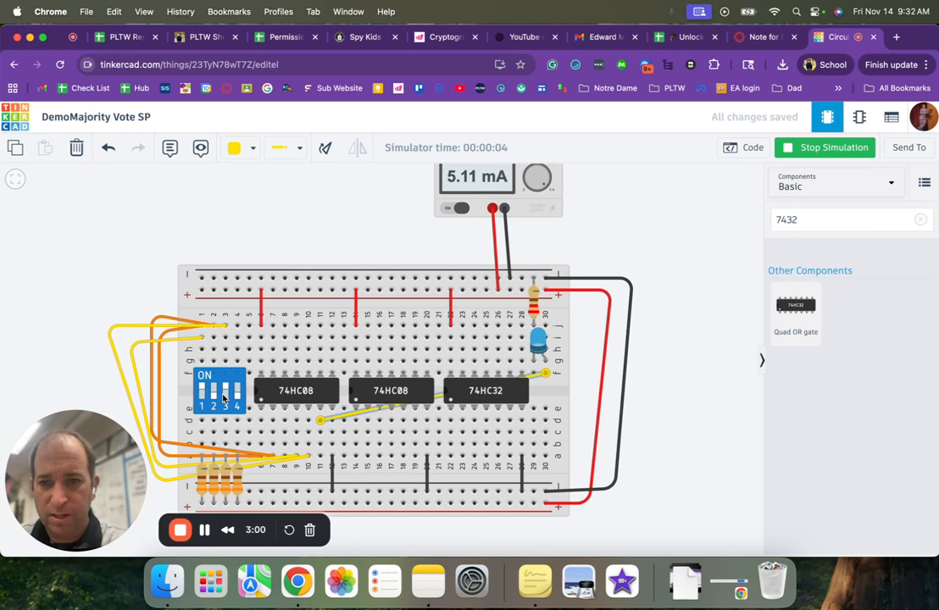
click(225, 395)
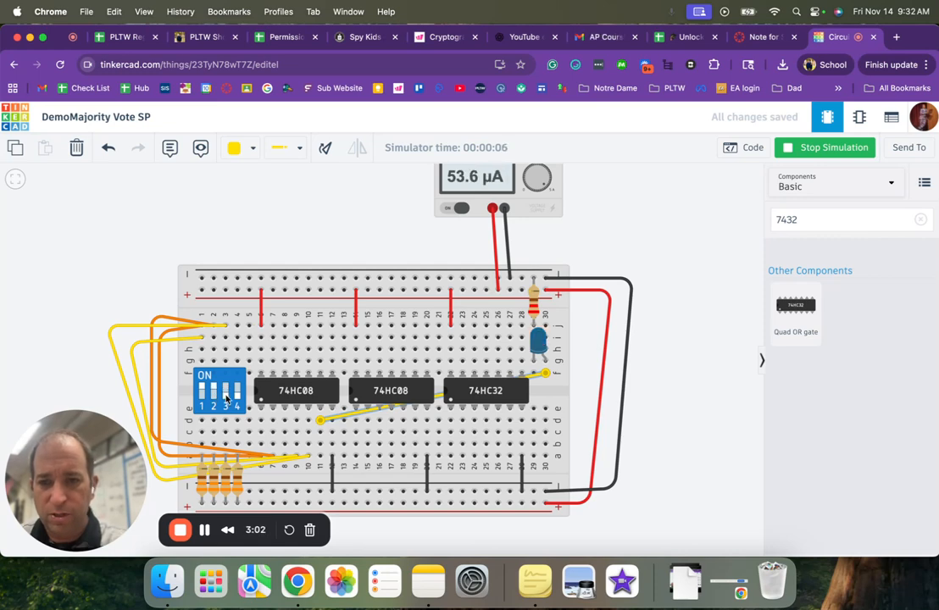
click(225, 397)
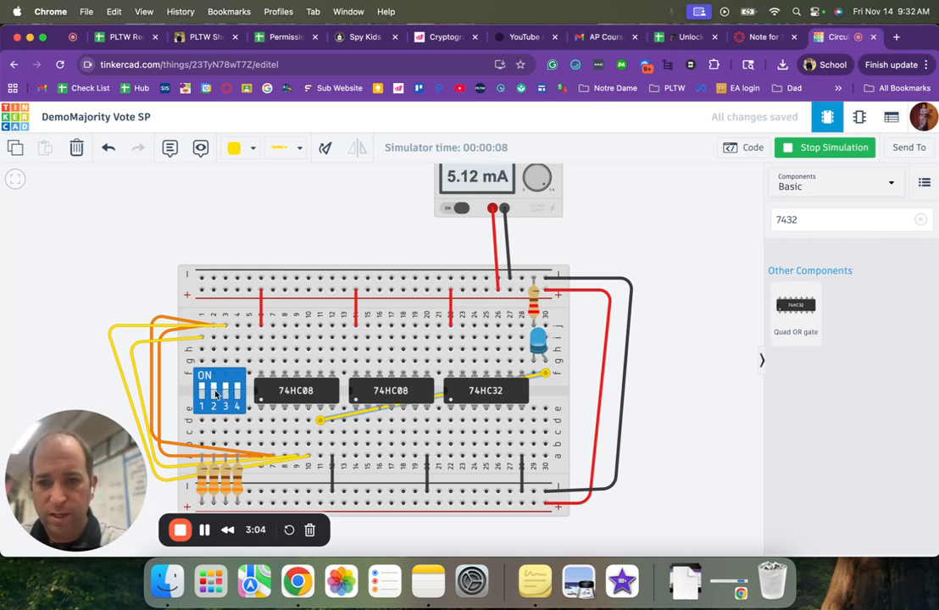
click(236, 392)
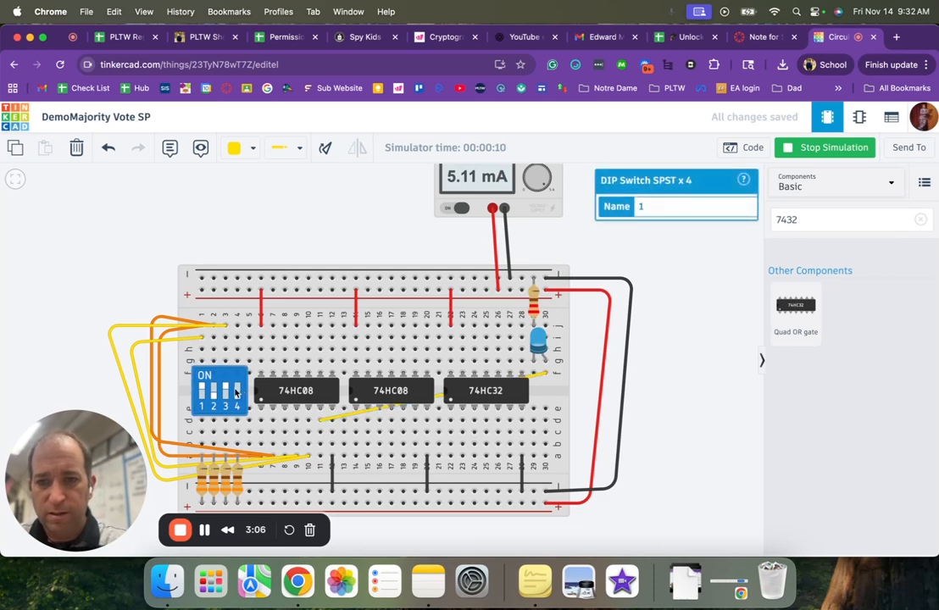
Stop the simulation and delete the test wire between the second AND gate's output and the LED.
click(839, 150)
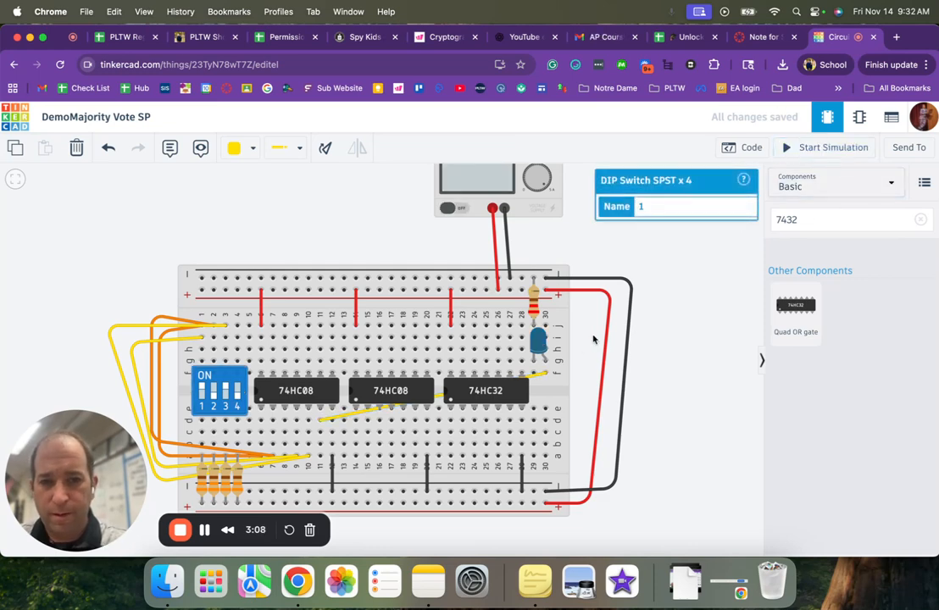
click(344, 420)
key(Delete)
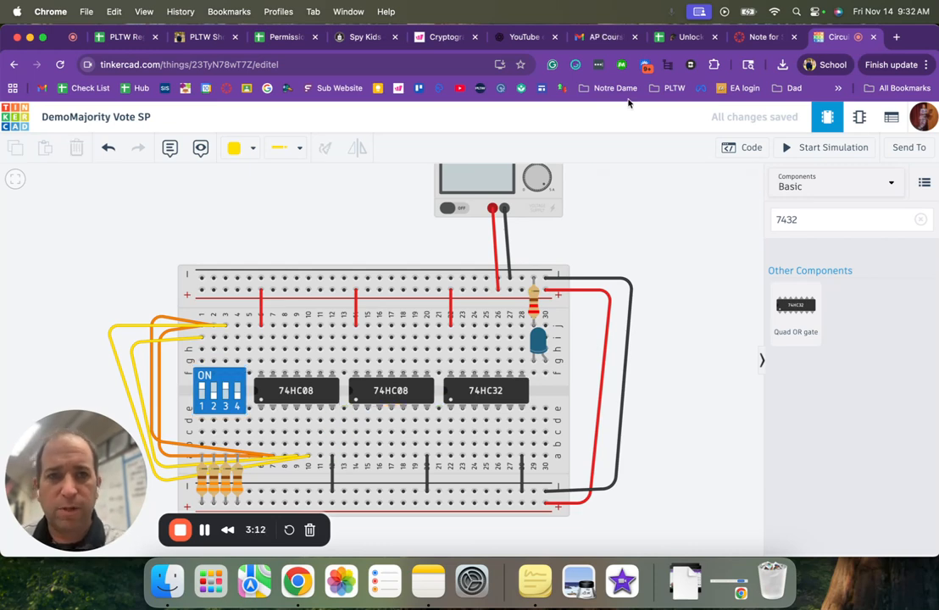
Check the inputs of the PT gate in the circuit note.
click(754, 38)
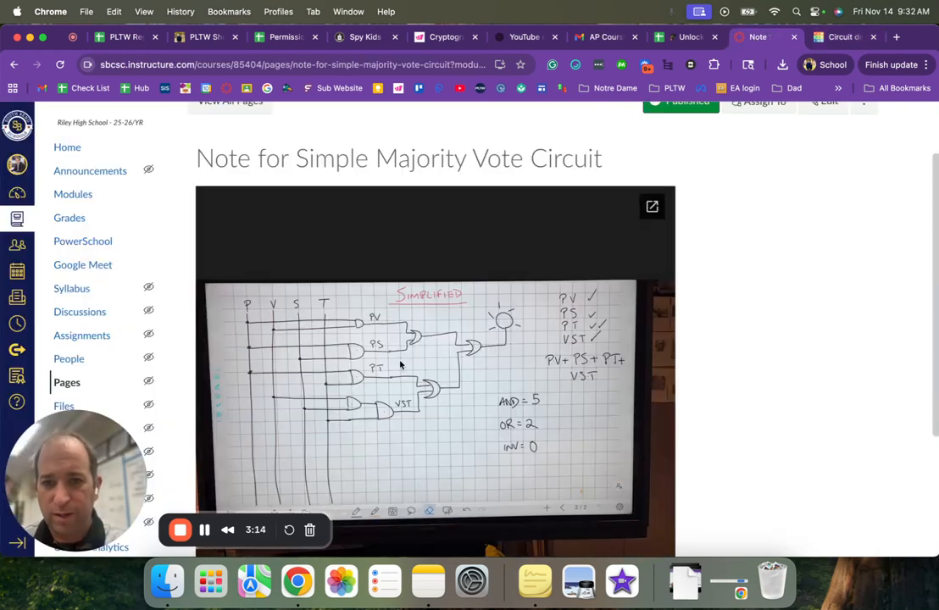